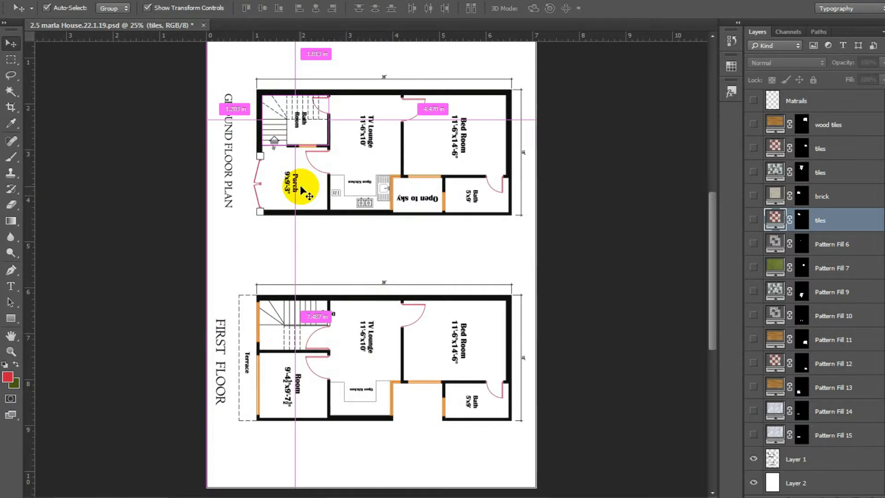
Examine the uncoloured ground floor and first floor plans, room by room and side by side.
key("ctrl+plus")
scroll(301, 187, "up", 5)
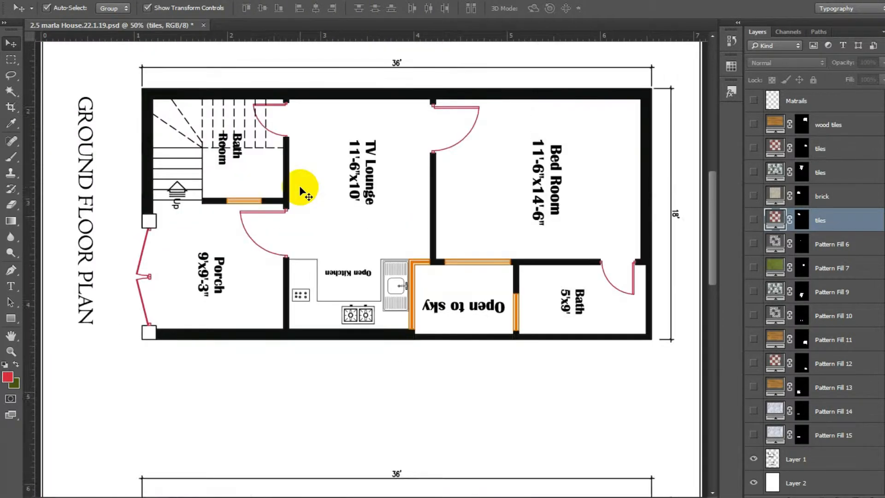
left_click_drag(380, 227, 292, 224)
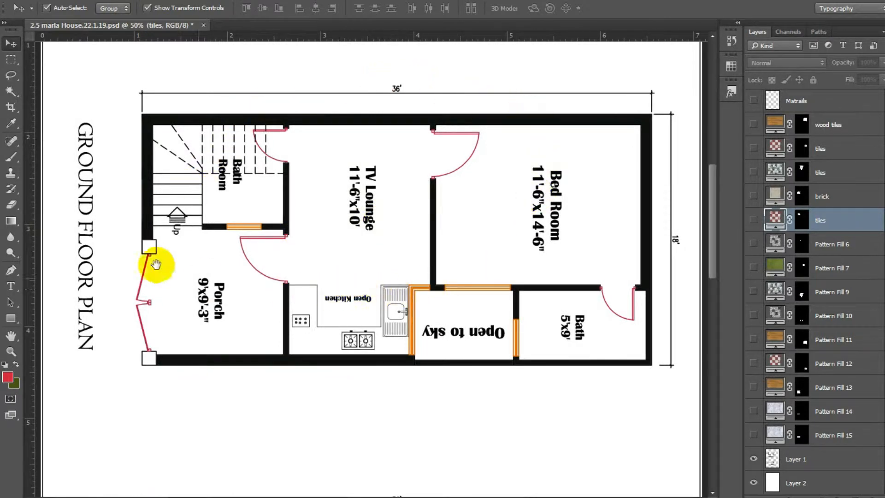
left_click_drag(395, 312, 405, 235)
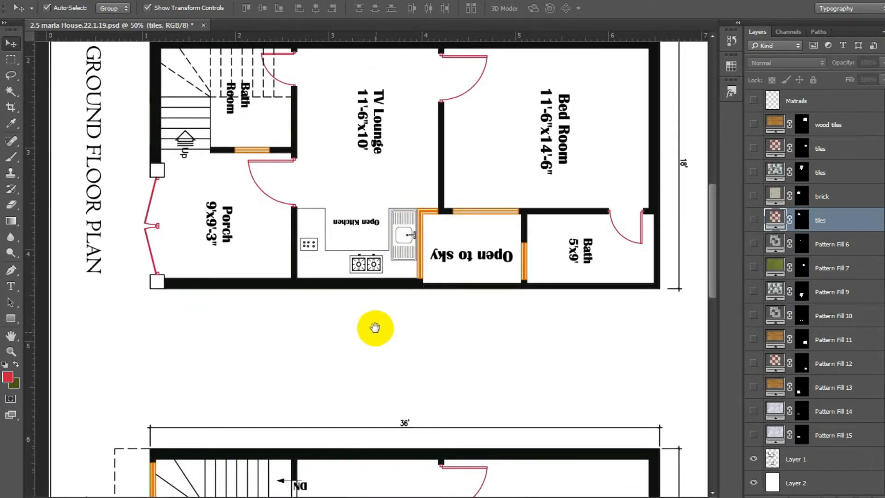
scroll(372, 332, "down", 5)
left_click_drag(365, 326, 389, 192)
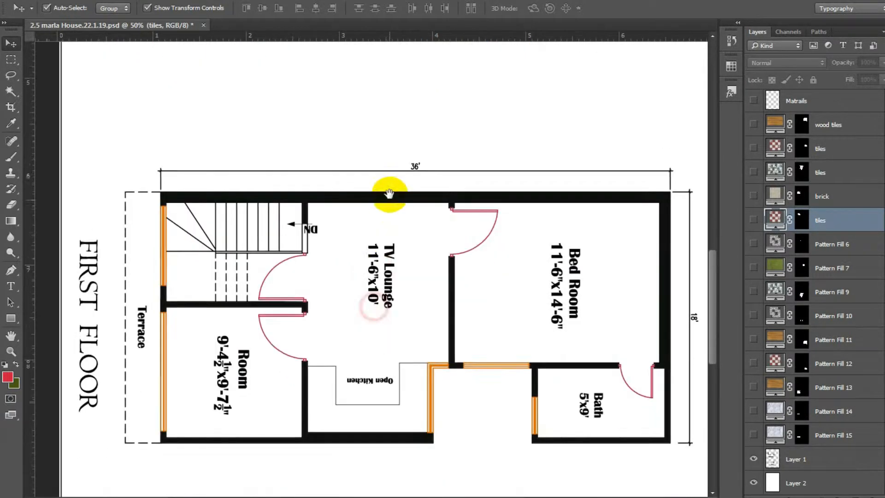
left_click_drag(395, 253, 392, 251)
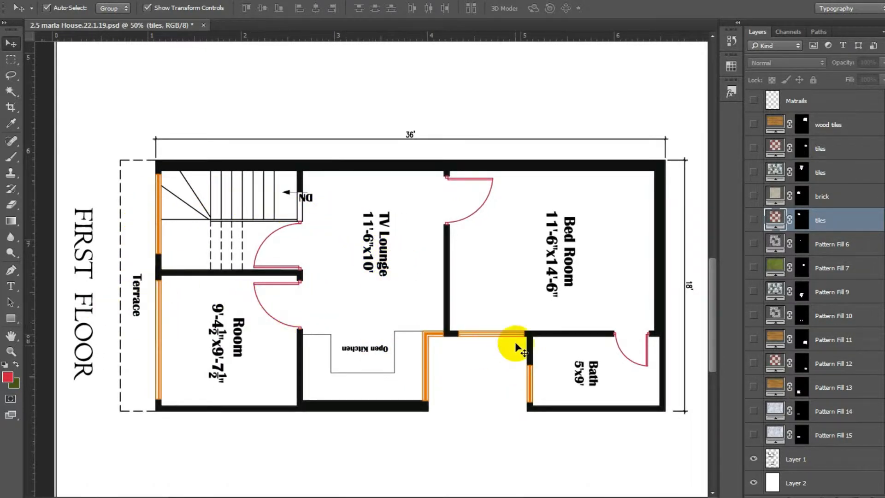
left_click_drag(494, 303, 427, 277)
left_click_drag(417, 174, 437, 317)
left_click_drag(438, 244, 431, 261)
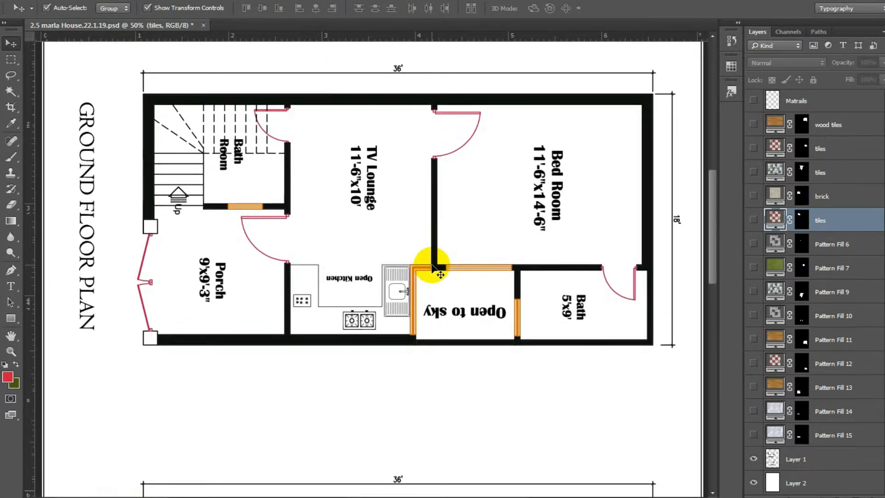
scroll(431, 267, "down", 2)
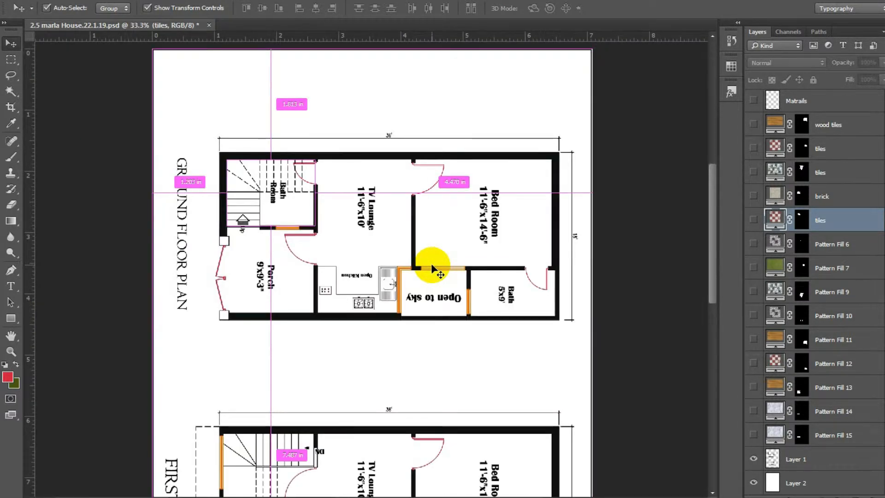
scroll(410, 231, "down", 2)
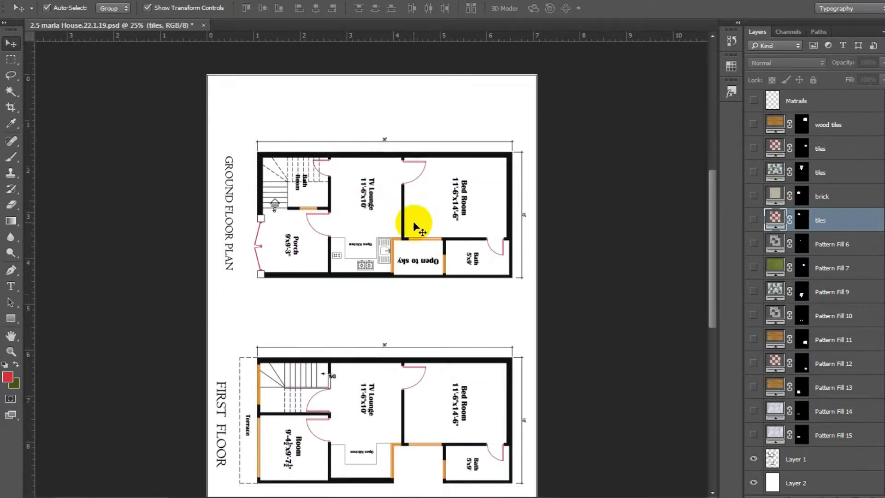
scroll(415, 226, "down", 1)
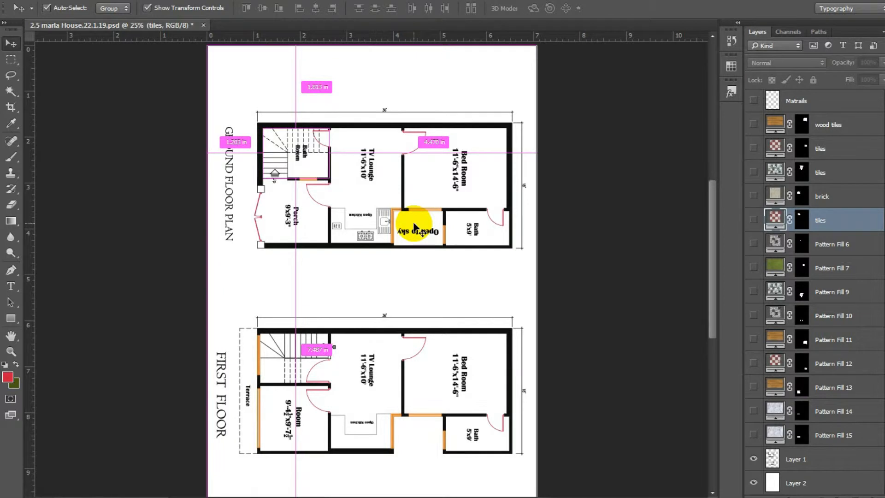
scroll(414, 226, "up", 1)
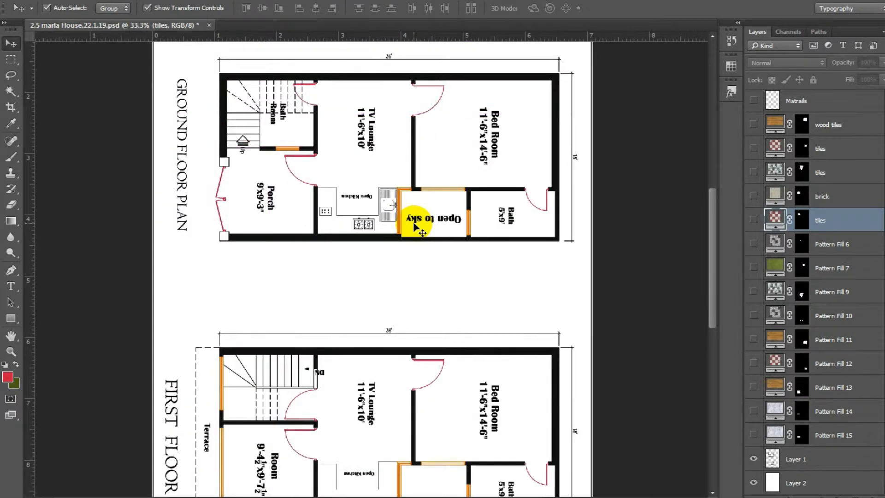
scroll(414, 226, "down", 1)
scroll(414, 225, "down", 1)
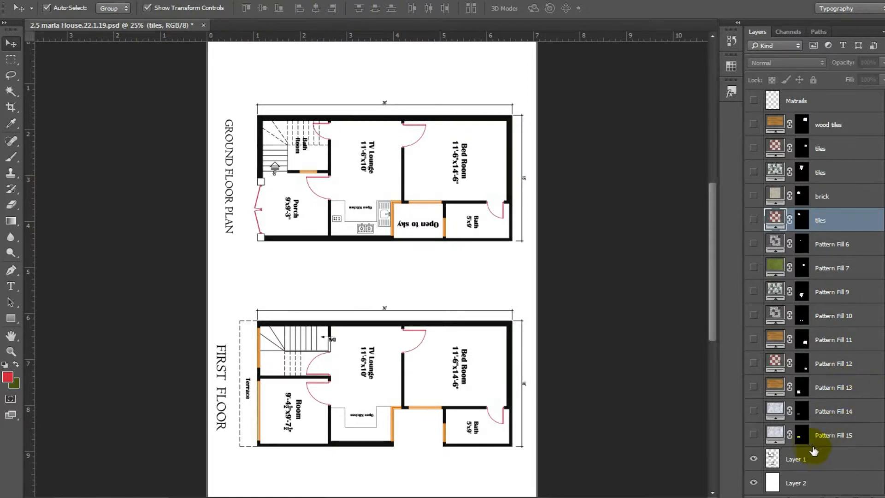
Show Pattern Fill 13, 12, 11, 10 and 9 to cover the first floor's room, bath, bedroom, kitchen and TV lounge.
left_click(754, 388)
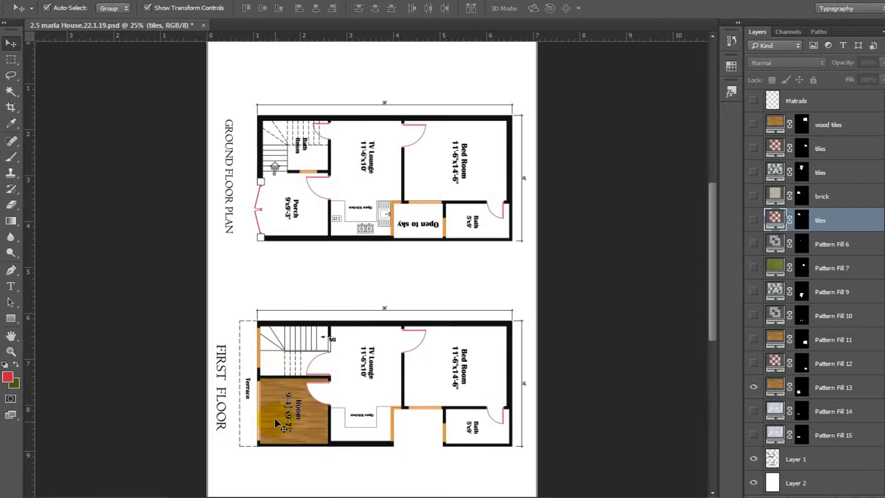
left_click(754, 363)
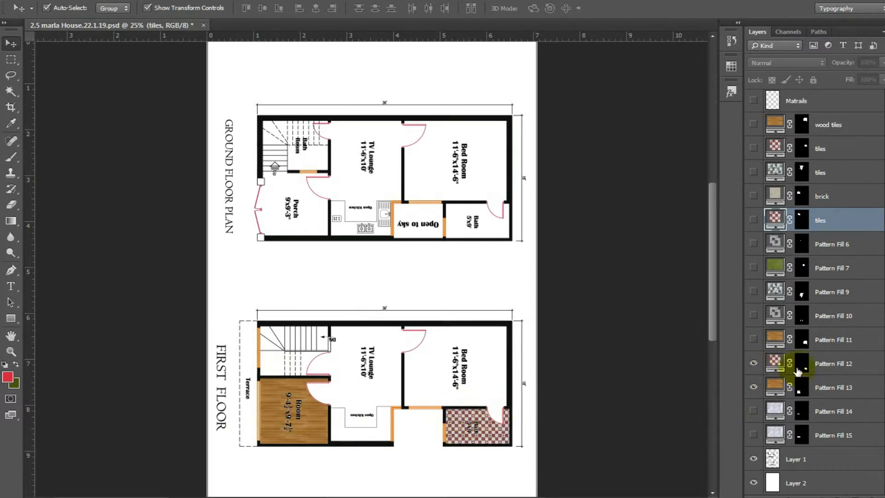
left_click(752, 340)
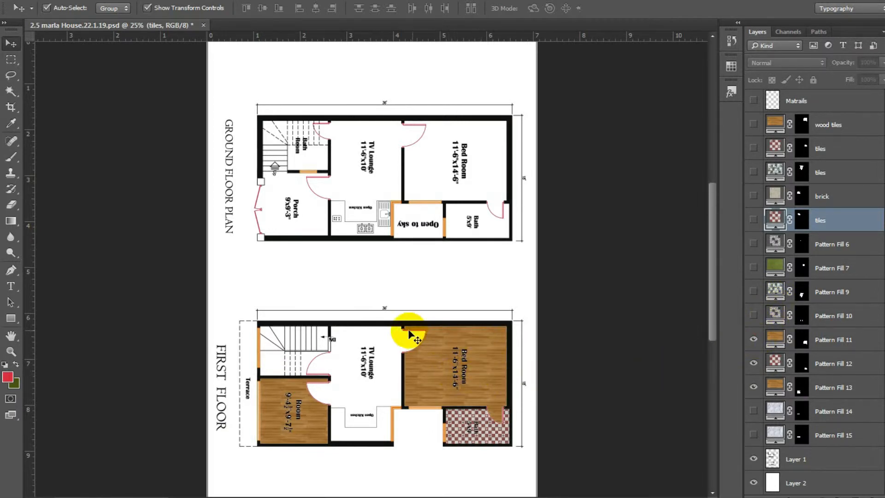
left_click(754, 316)
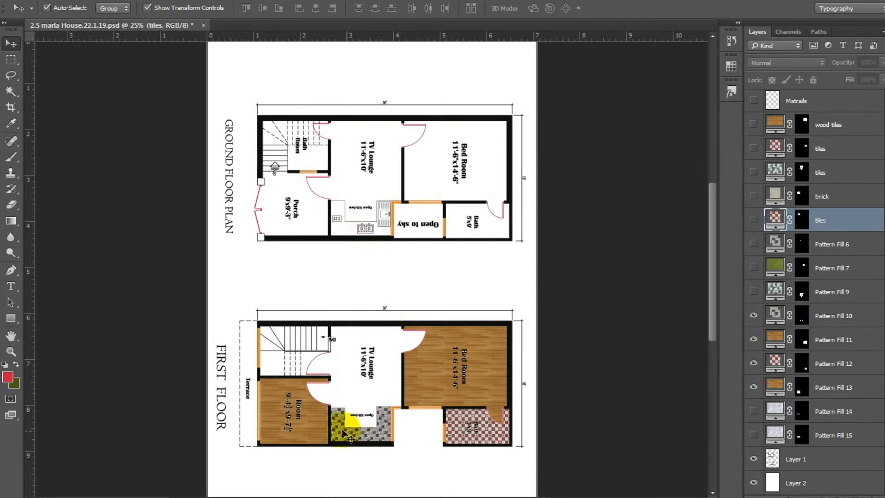
left_click(754, 291)
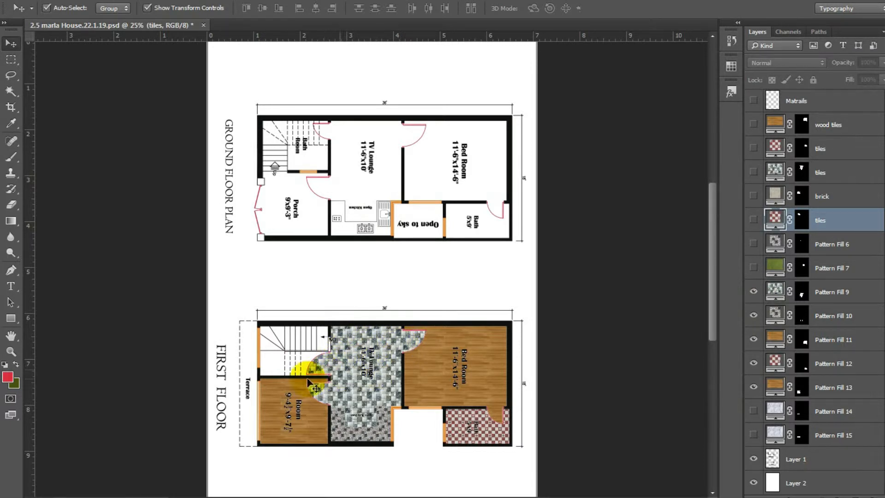
Show Pattern Fill 7, Pattern Fill 6, brick and the selected tiles layer over the ground floor's open-to-sky area, kitchen, porch and stair-side bathroom.
left_click(754, 267)
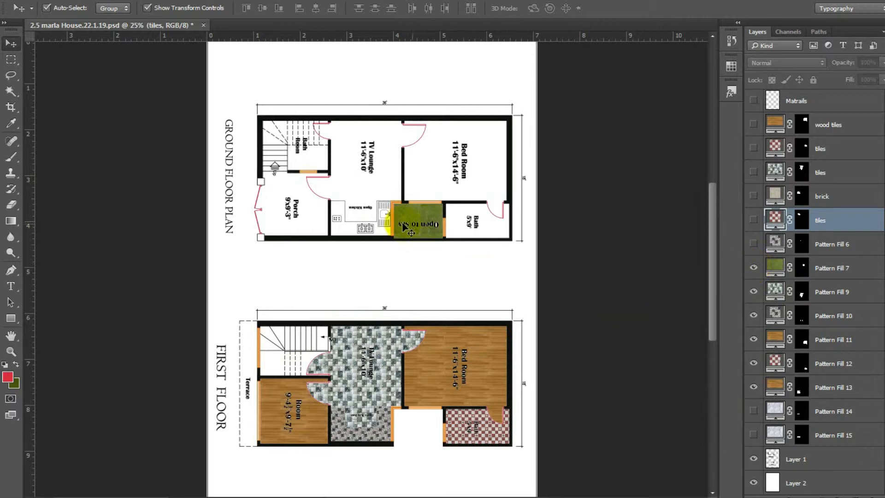
left_click(753, 245)
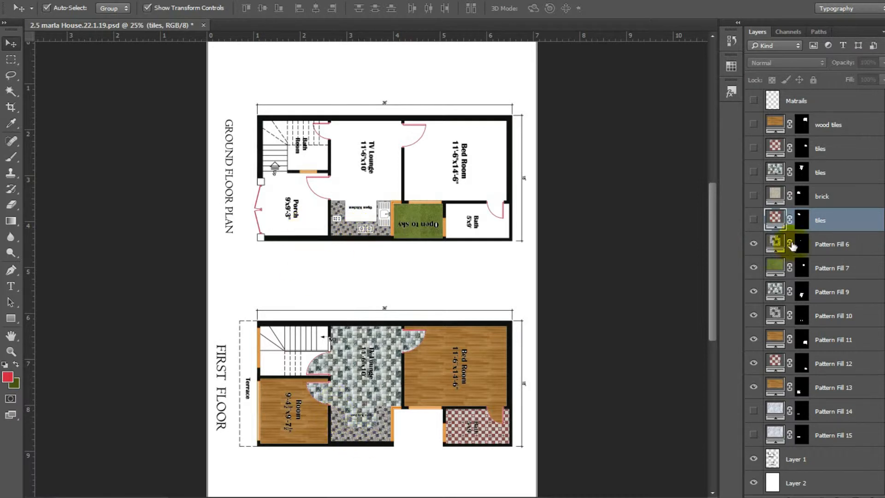
left_click(753, 198)
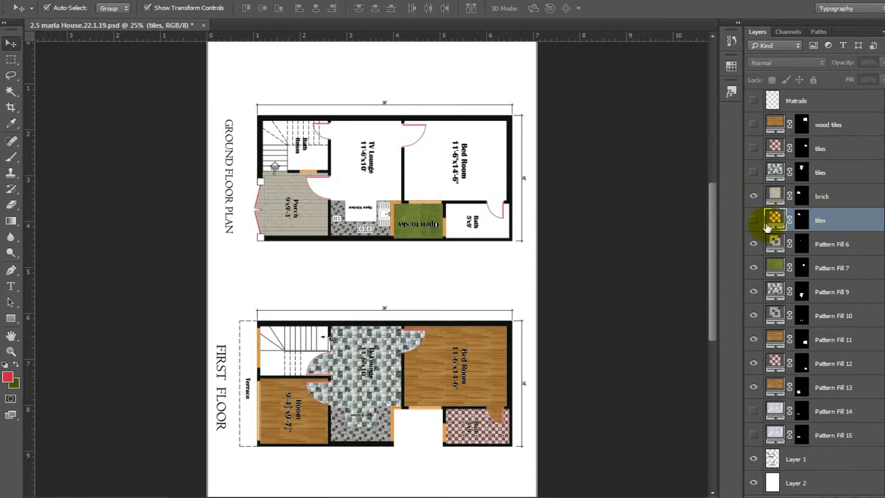
left_click(754, 220)
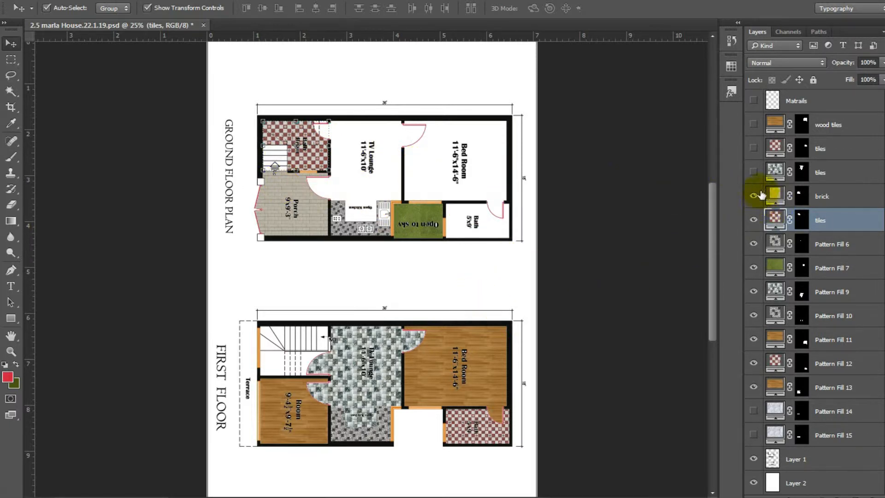
Show the two remaining tiles layers and the wood tiles layer in the ground floor's TV lounge, rear bath and bedroom.
left_click(754, 172)
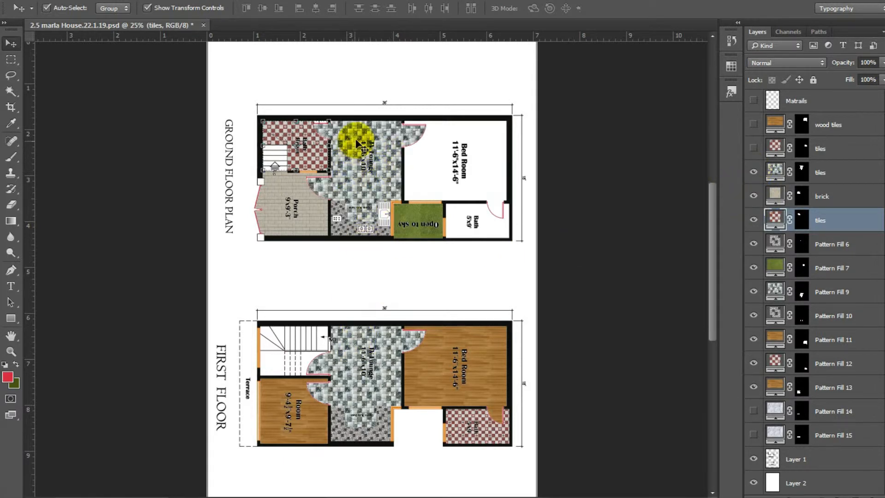
left_click(754, 148)
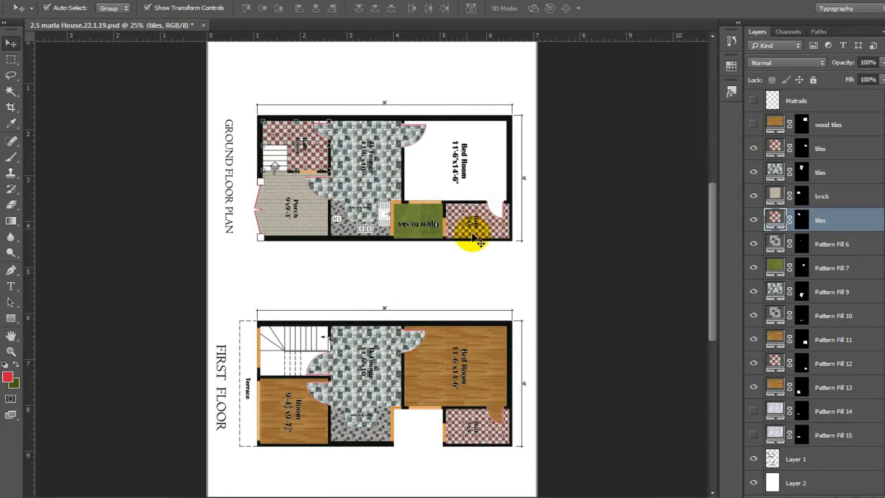
left_click(754, 126)
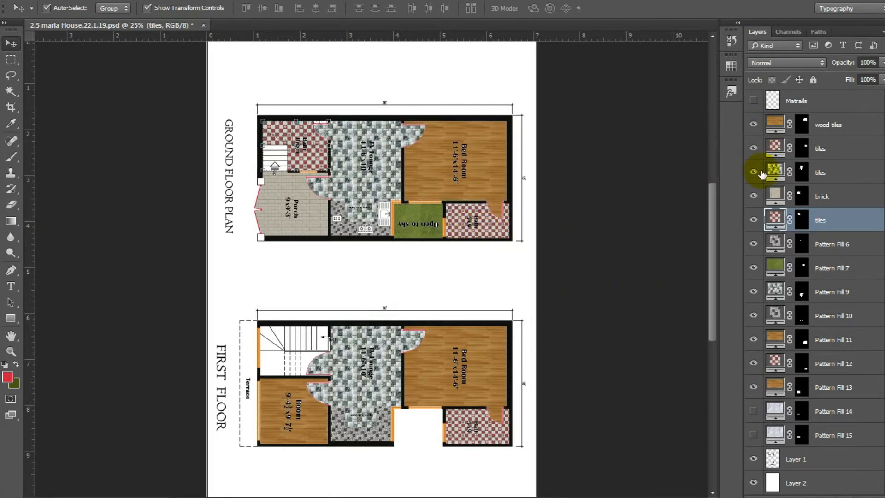
Make the Matrails layer, the three bed layers and the car layer visible on the plans.
scroll(871, 323, "up", 1)
scroll(872, 323, "up", 3)
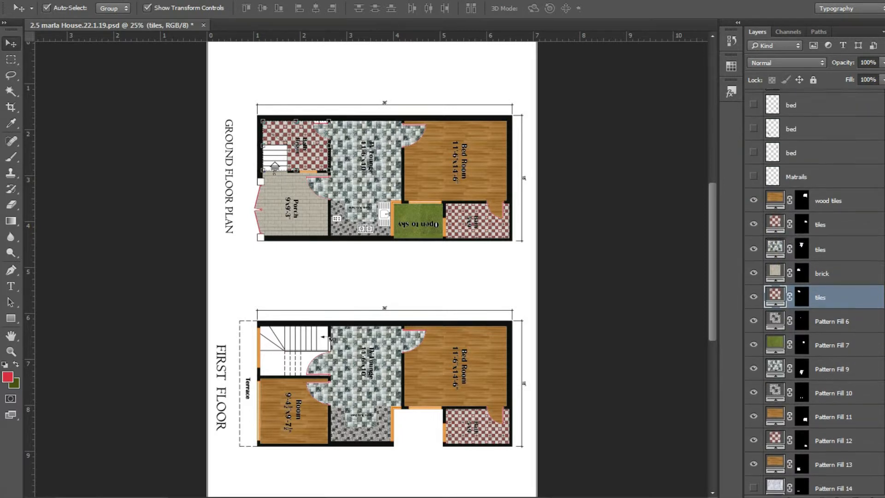
left_click(755, 226)
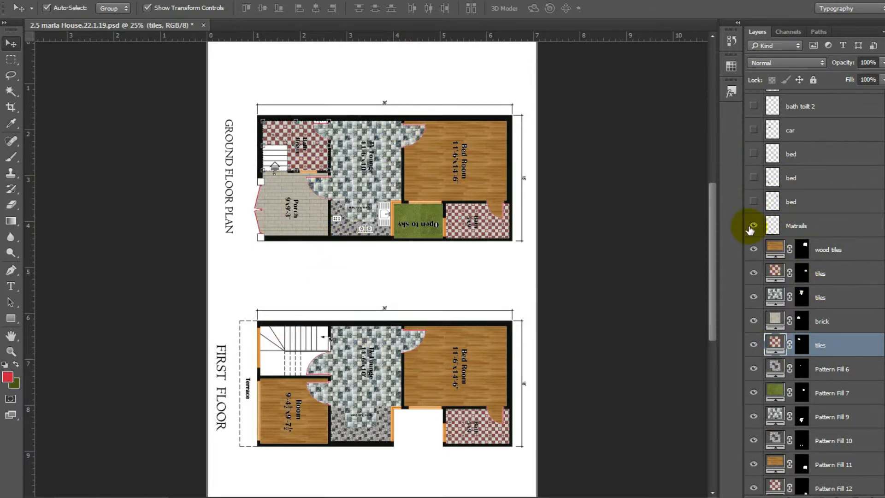
left_click(753, 203)
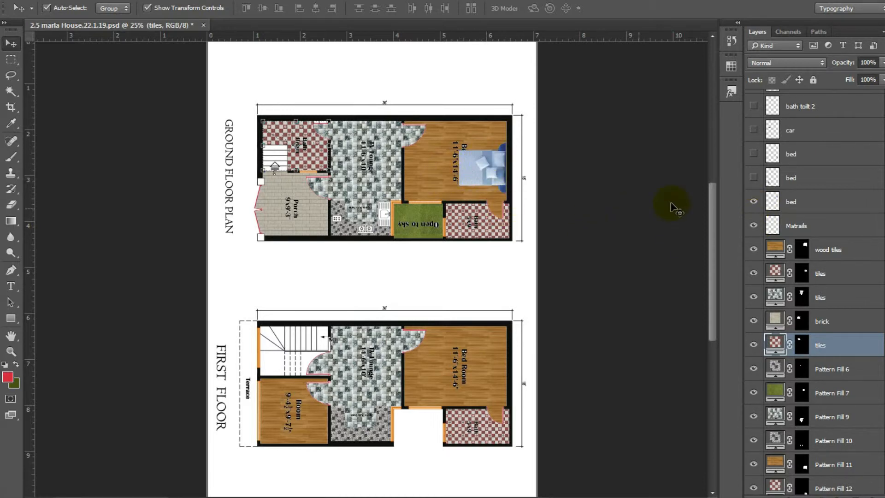
left_click(754, 178)
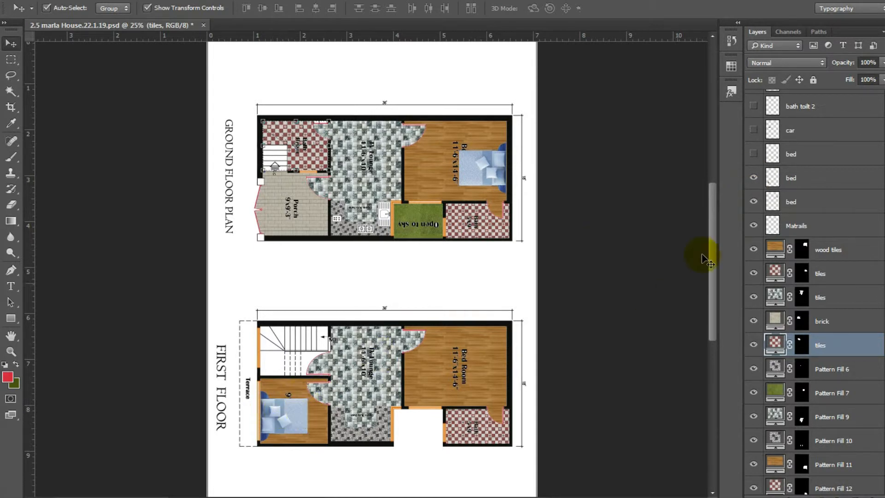
left_click(754, 154)
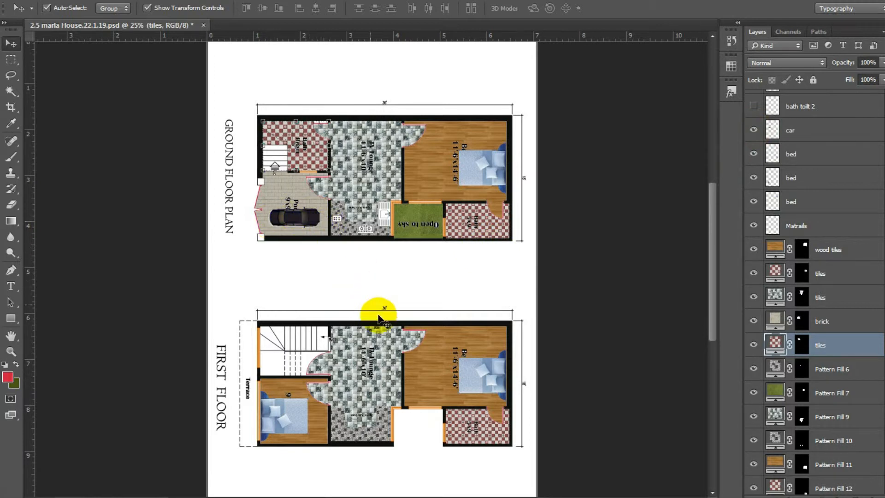
Show the three bath toilt 2 layers to place the toilets in the bathrooms on both floors.
scroll(514, 319, "up", 1)
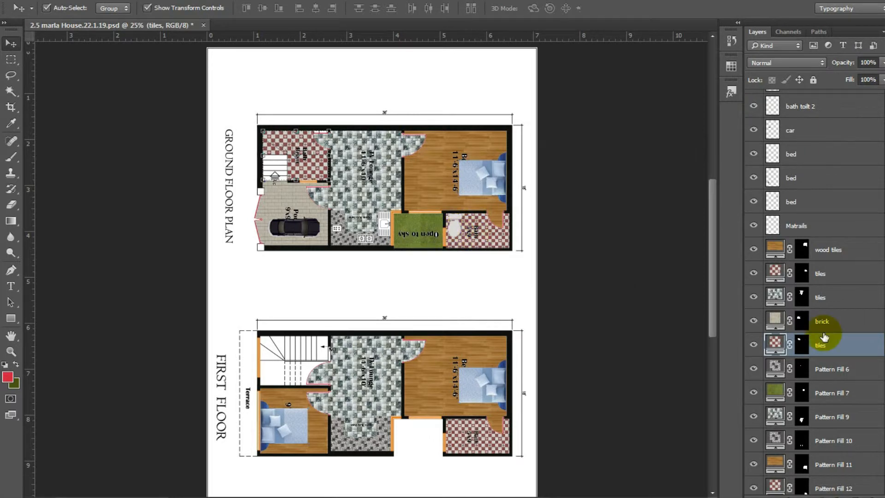
scroll(813, 332, "up", 6)
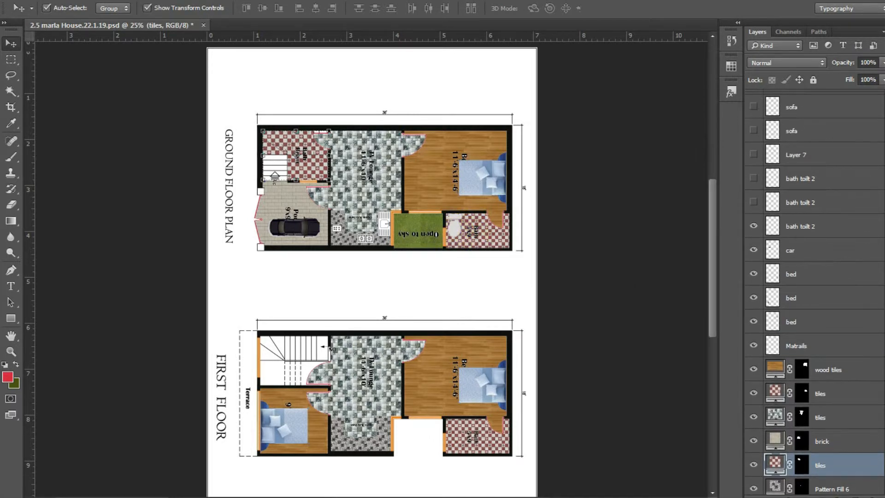
scroll(814, 332, "up", 1)
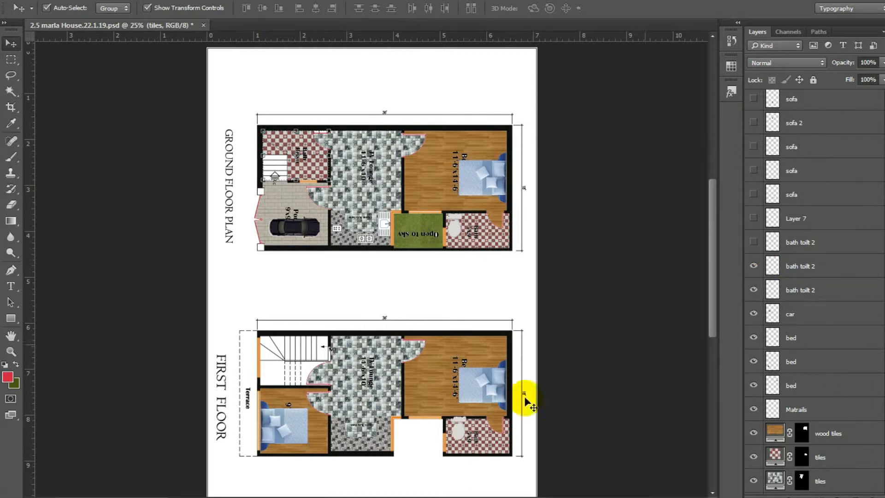
left_click(756, 243)
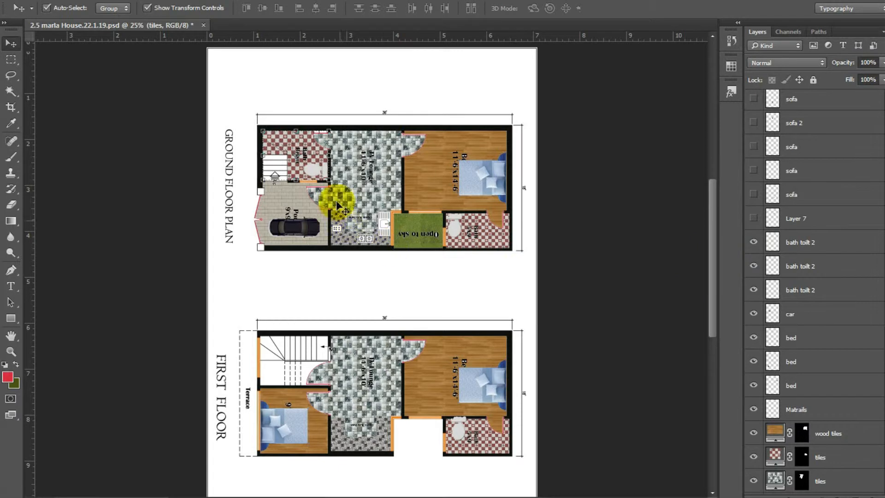
Show Layer 7 and the two sofa layers directly above it for the bedroom and ground-floor TV lounge furniture.
left_click(754, 219)
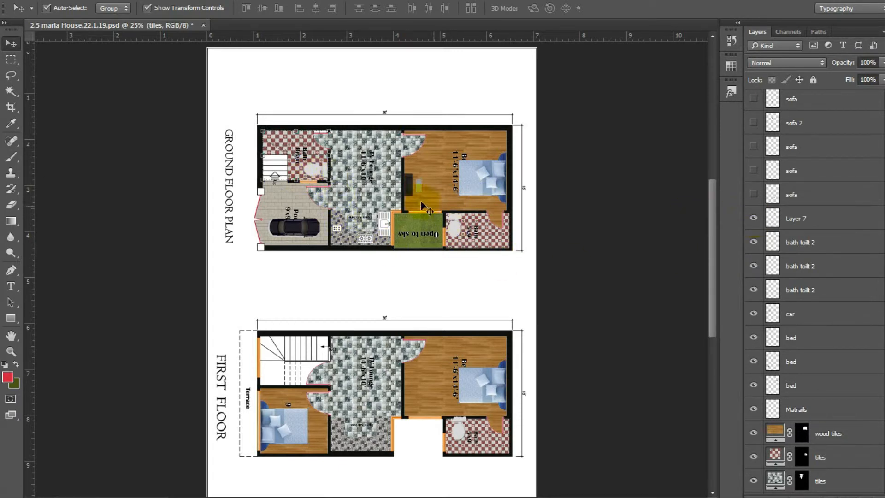
left_click(755, 195)
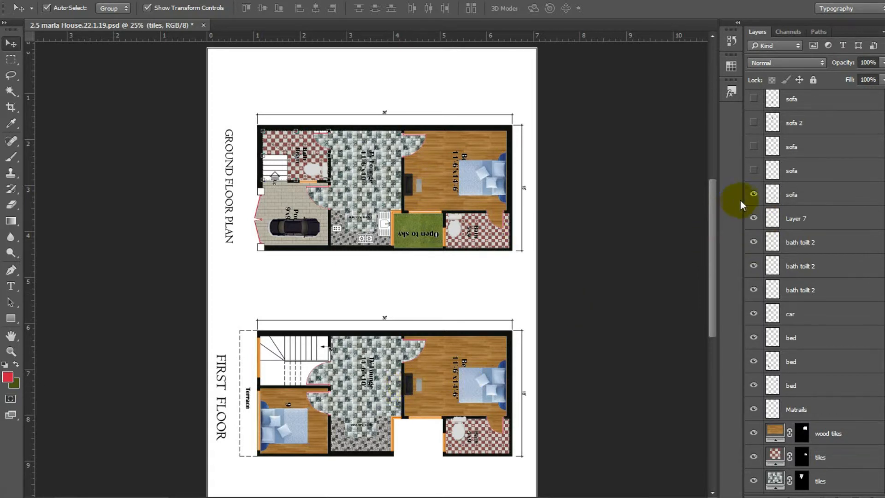
left_click(754, 171)
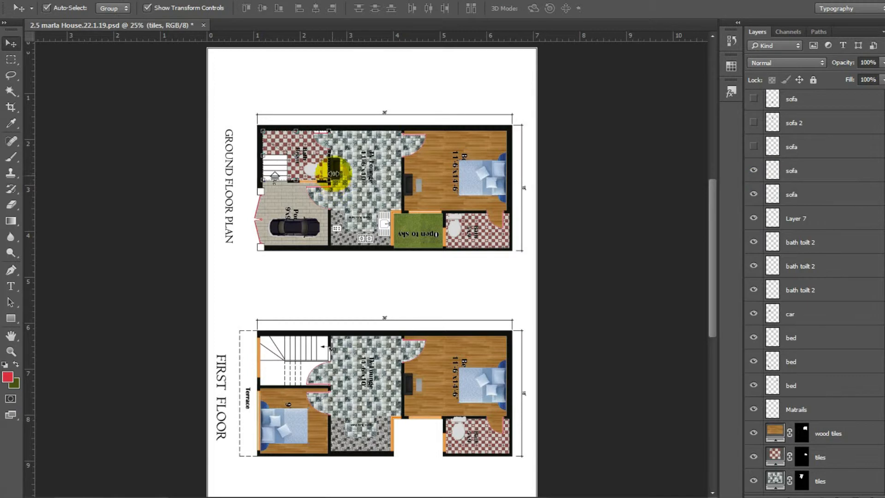
Show the remaining sofa and sofa 2 layers to furnish the TV lounges on both floors.
left_click(754, 147)
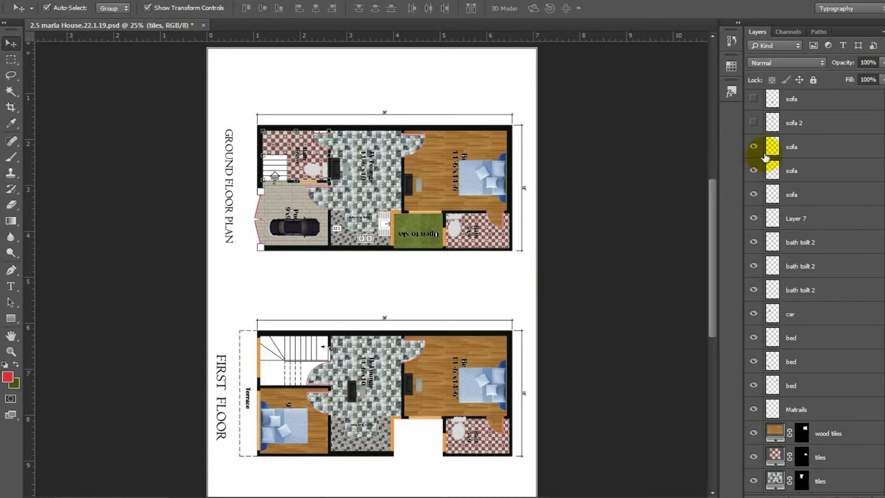
left_click(754, 123)
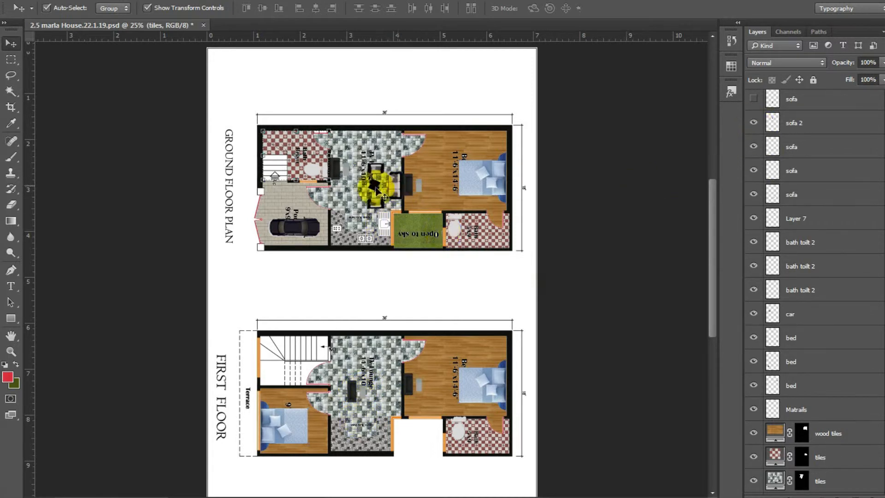
left_click_drag(380, 174, 381, 195)
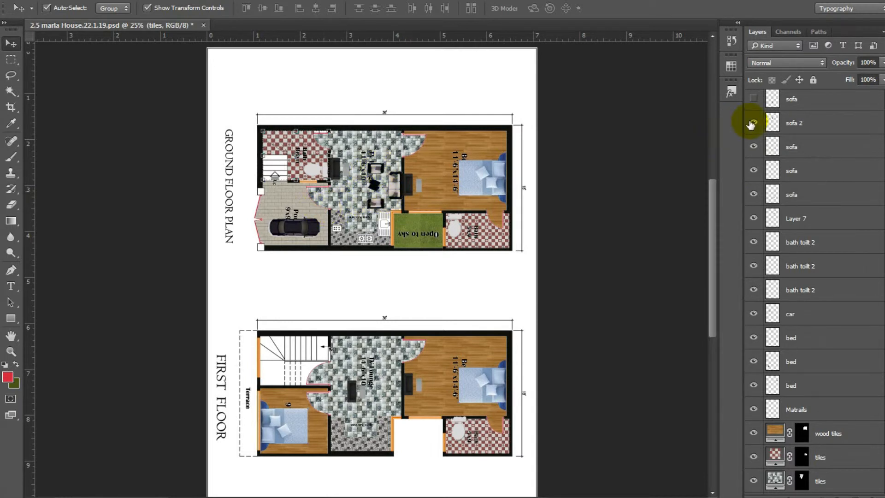
left_click(755, 99)
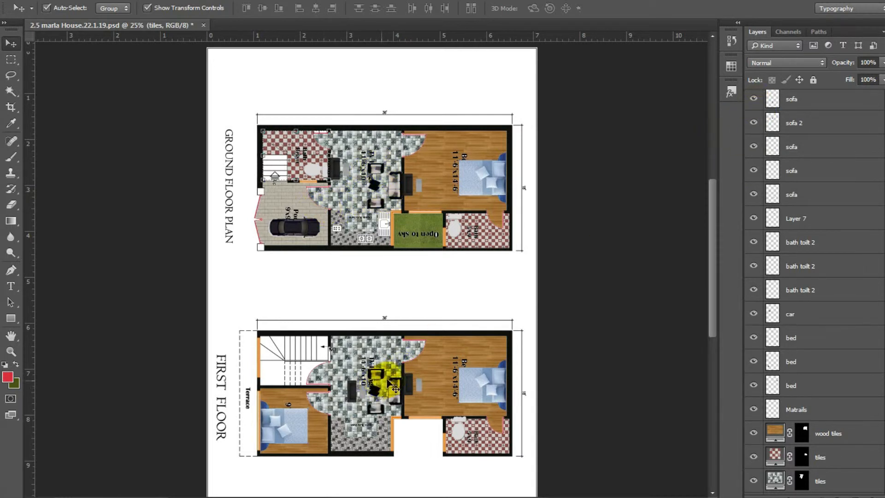
Show the topmost bath toilt layer to complete the washbasins in the ground floor's bathrooms.
scroll(815, 293, "up", 1)
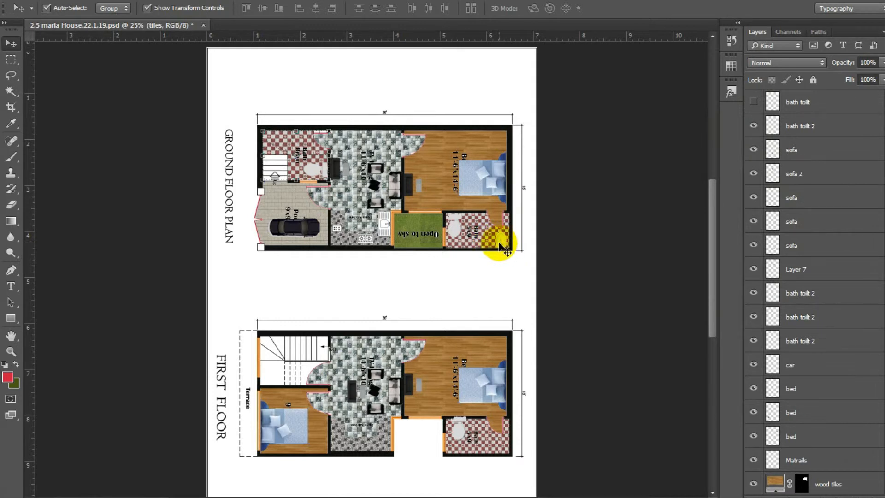
left_click(754, 102)
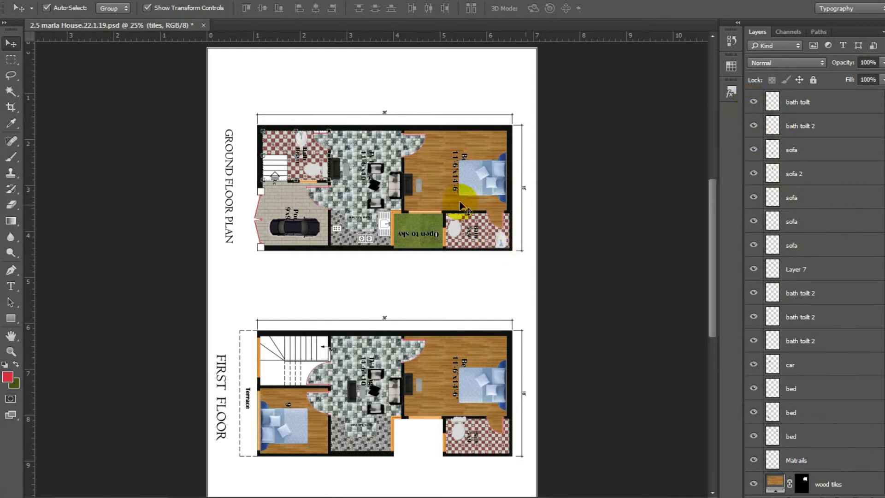
Examine the furnished ground floor in detail, covering the front bathroom, TV lounge, bedroom, rear bath, open-to-sky area and kitchen.
scroll(361, 291, "down", 1)
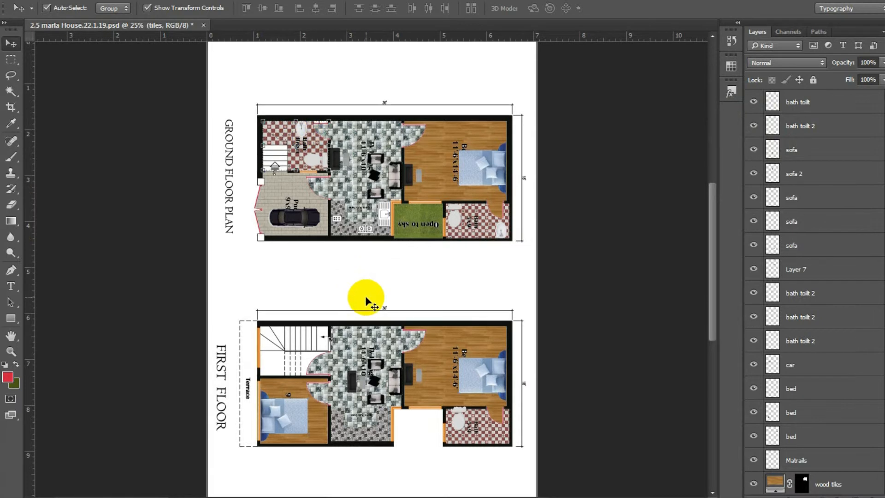
scroll(373, 303, "down", 1)
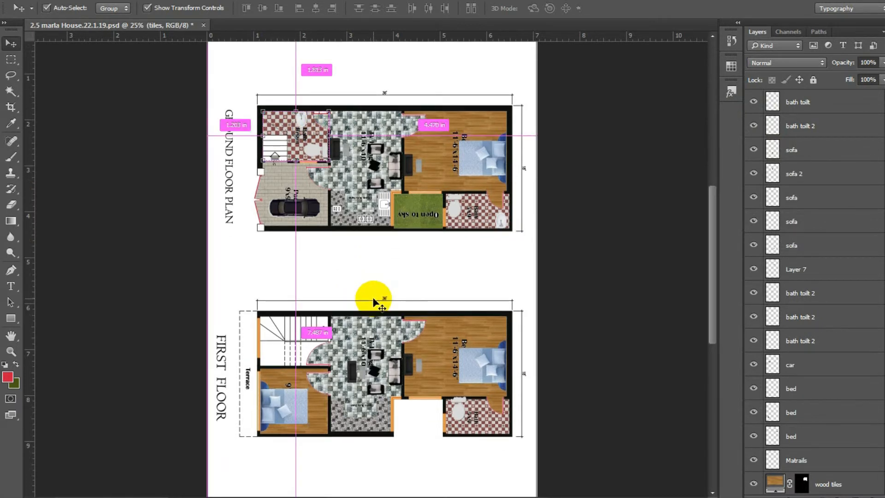
scroll(375, 303, "up", 4)
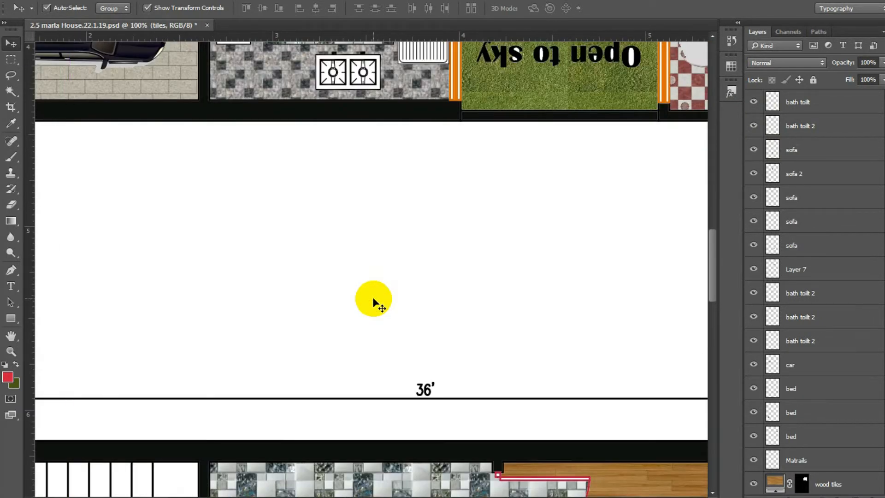
scroll(374, 300, "up", 10)
scroll(379, 300, "up", 1)
left_click_drag(278, 192, 465, 314)
left_click_drag(315, 126, 312, 234)
scroll(309, 244, "down", 1)
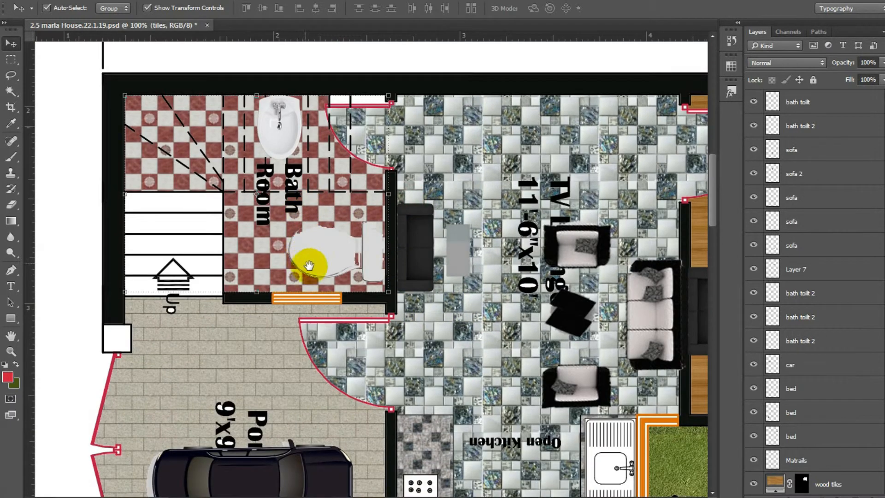
scroll(401, 258, "down", 2)
left_click_drag(444, 263, 340, 268)
left_click_drag(474, 253, 285, 252)
left_click_drag(522, 252, 241, 248)
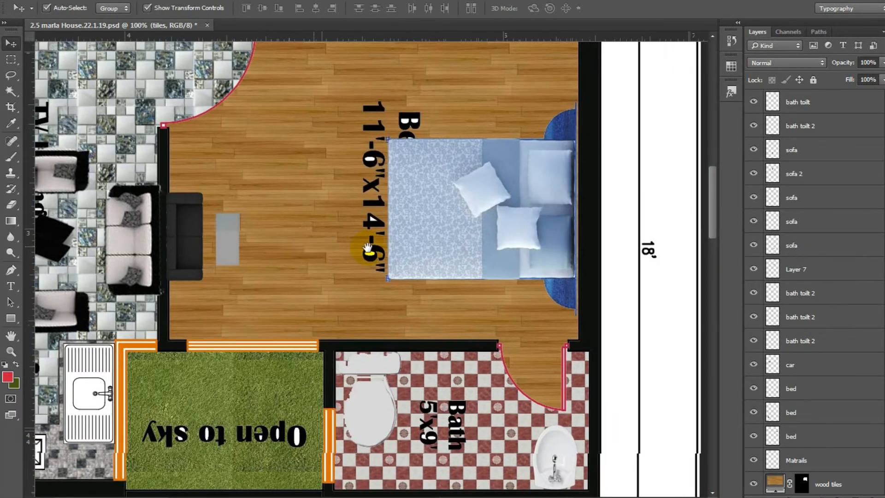
left_click_drag(315, 248, 476, 207)
left_click_drag(398, 271, 488, 182)
left_click_drag(342, 384, 461, 205)
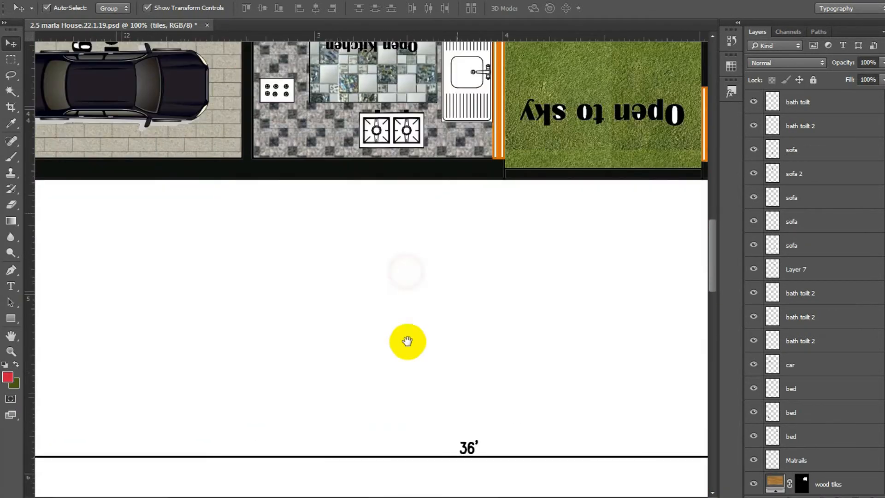
Examine the first floor's front bedroom, staircase, TV lounge and open kitchen in detail.
left_click_drag(390, 389, 458, 211)
left_click_drag(426, 369, 431, 200)
left_click_drag(295, 429, 416, 265)
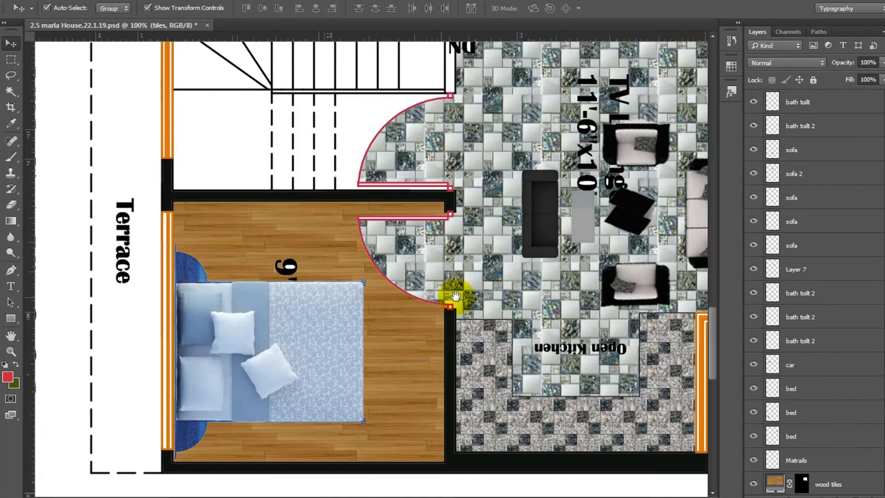
left_click_drag(454, 296, 261, 271)
mouse_move(497, 263)
left_mouse_down()
mouse_move(391, 277)
mouse_move(471, 387)
left_mouse_up()
left_click_drag(458, 311, 448, 307)
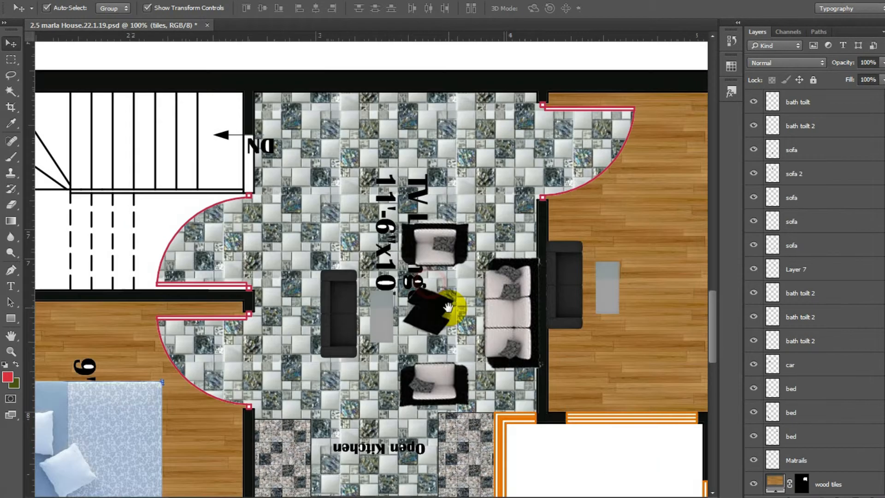
key("ctrl+minus")
key("ctrl+minus")
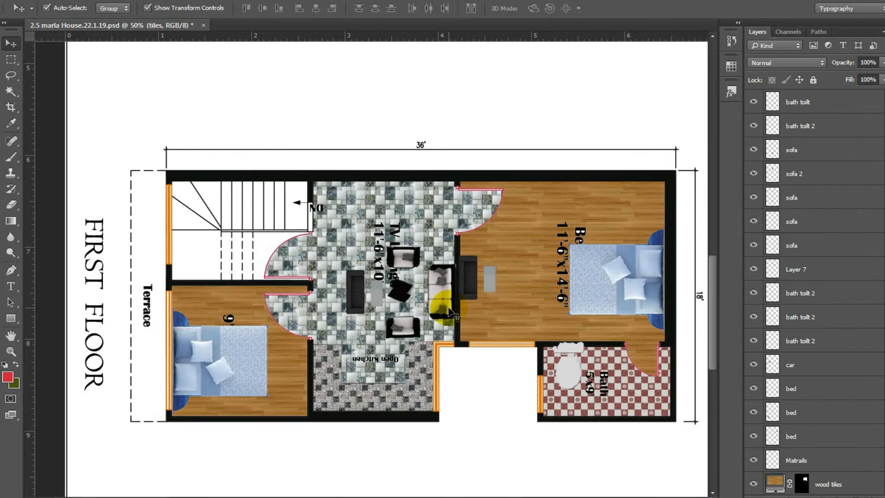
Review the overall layout of the completed ground floor plan and first floor plan.
scroll(450, 313, "up", 10)
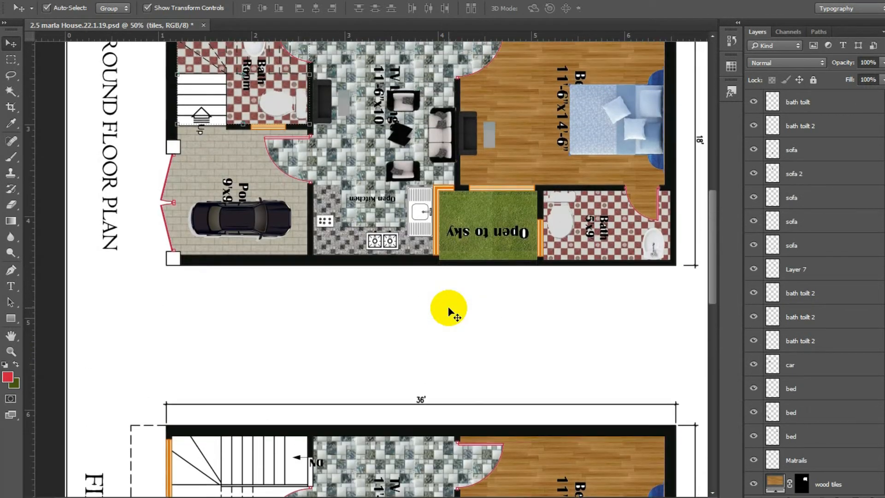
scroll(450, 312, "up", 4)
mouse_move(482, 308)
left_mouse_down()
mouse_move(472, 292)
mouse_move(464, 306)
mouse_move(480, 309)
left_mouse_up()
scroll(277, 172, "down", 2)
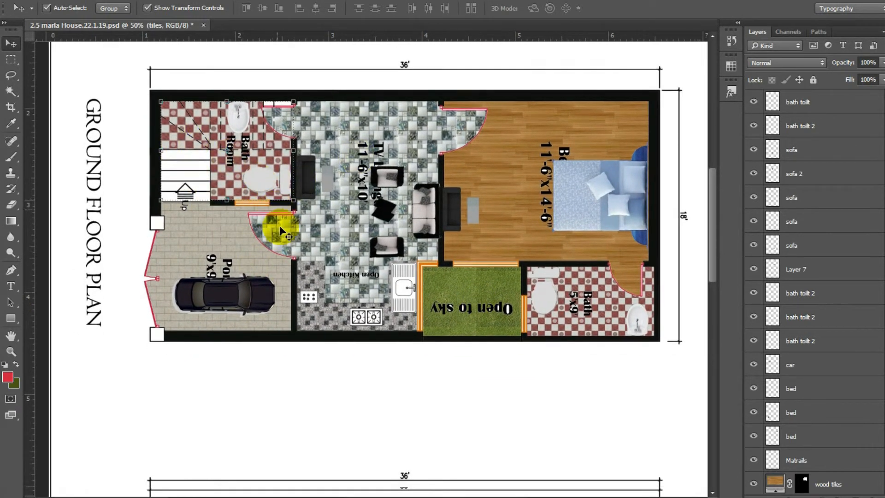
left_click_drag(329, 253, 332, 187)
left_click_drag(360, 267, 352, 202)
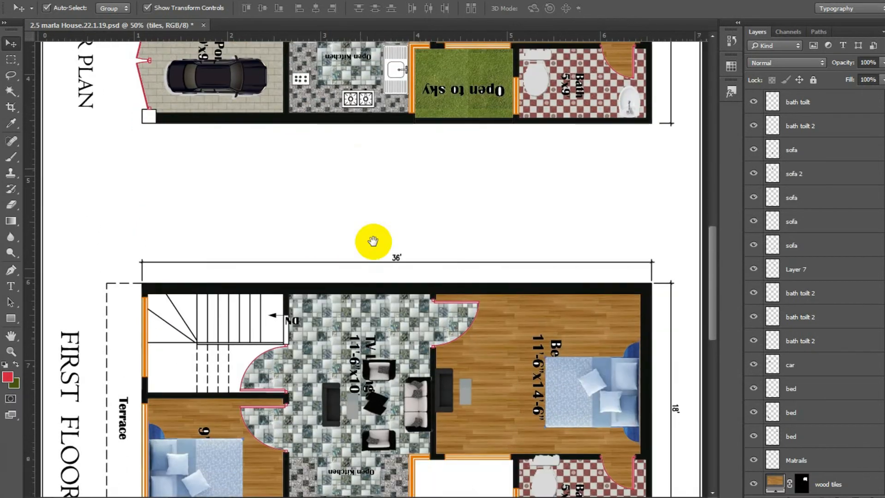
left_click_drag(372, 239, 379, 195)
left_click_drag(361, 257, 357, 229)
left_click_drag(405, 255, 412, 271)
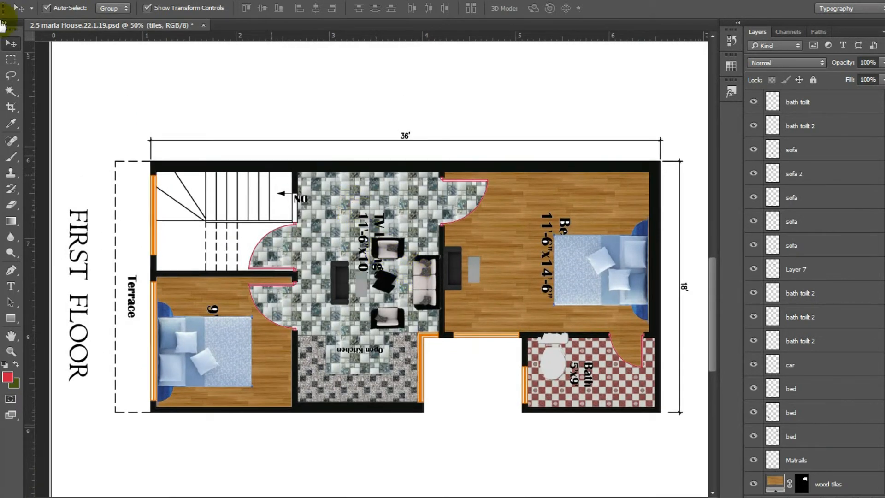
Switch to the Rectangular Marquee tool and save the house plan document.
left_click(15, 57)
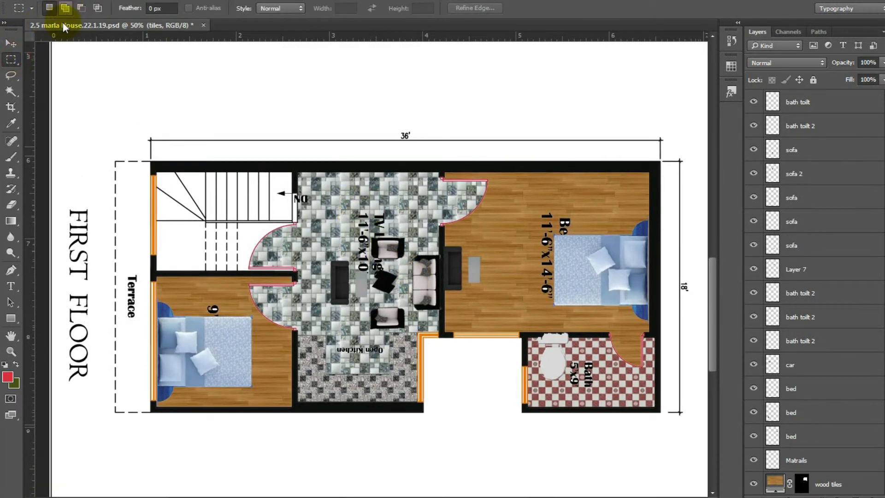
scroll(174, 197, "up", 2)
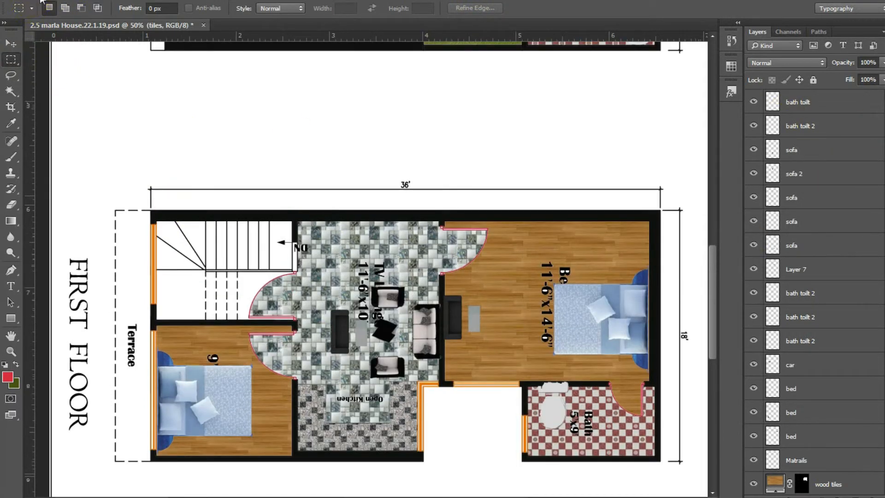
scroll(421, 286, "down", 5)
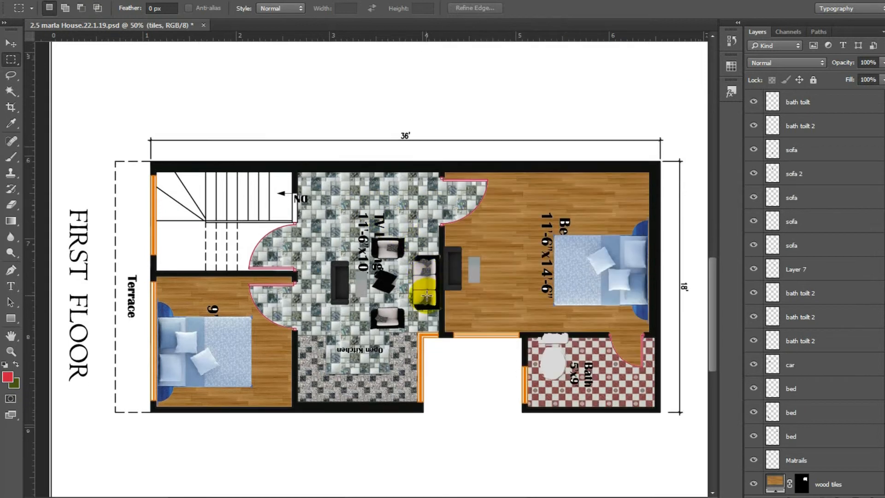
scroll(427, 295, "down", 2)
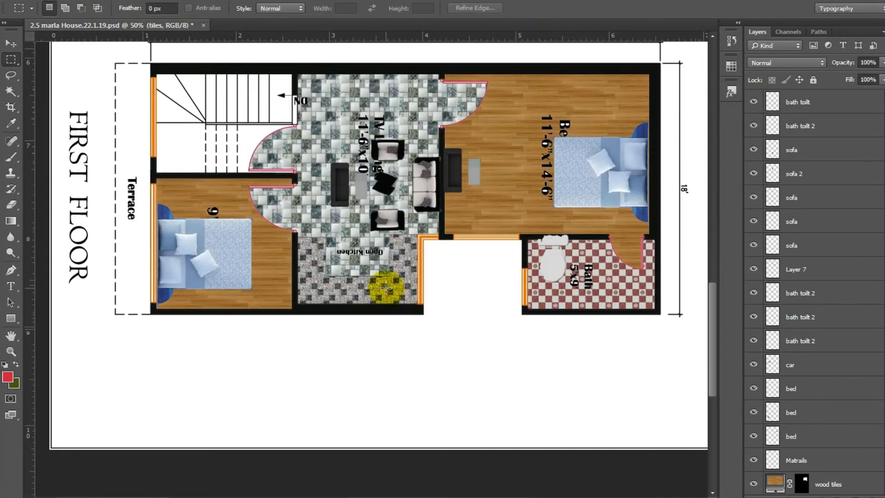
key("ctrl+s")
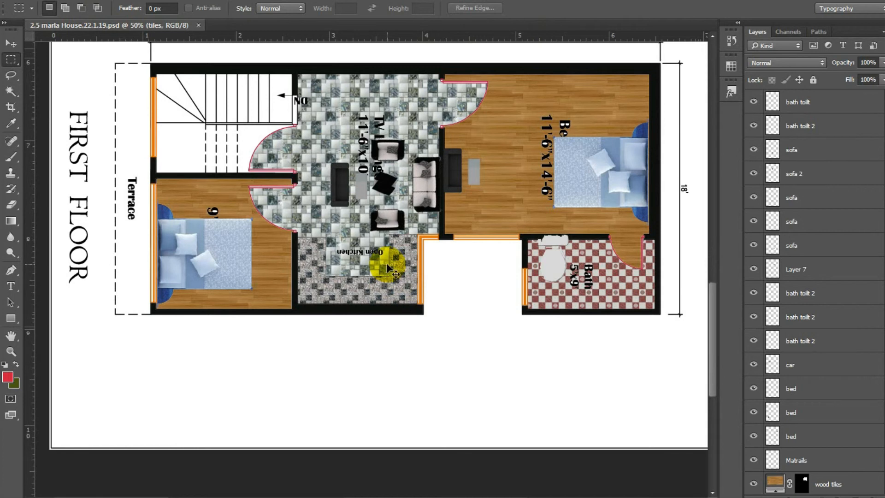
Try a reduced fill on the selected tiles layer and set it back to 100%.
scroll(387, 266, "down", 6)
scroll(387, 267, "up", 10)
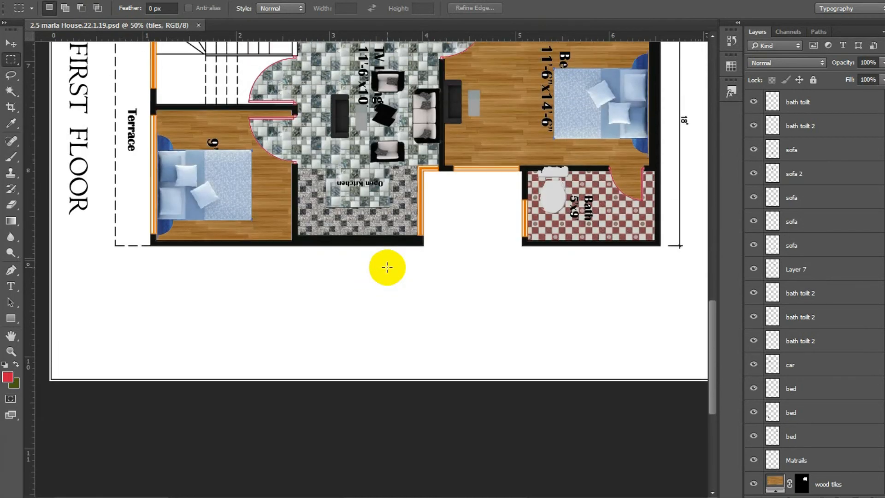
scroll(388, 266, "up", 6)
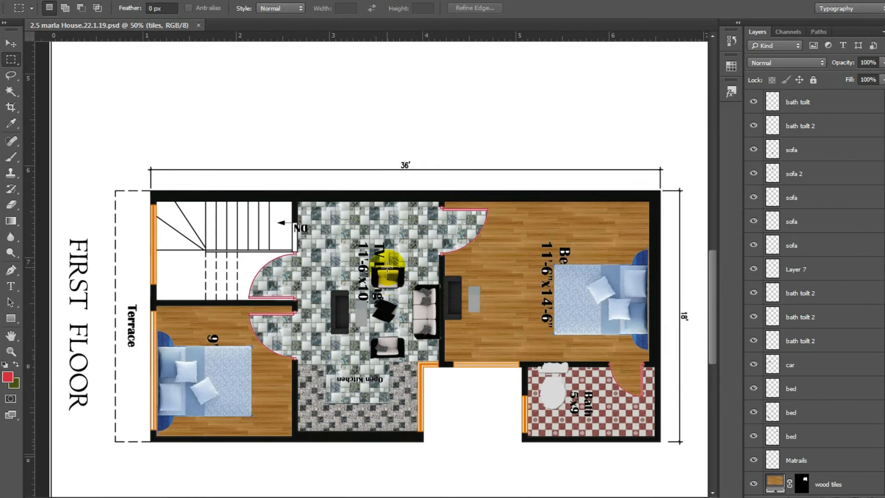
scroll(457, 298, "up", 1)
scroll(455, 301, "up", 6)
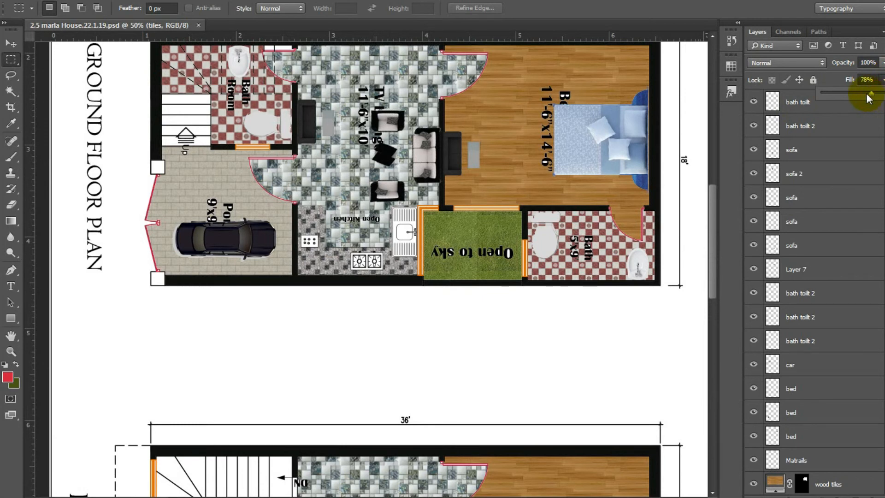
left_click_drag(840, 96, 883, 97)
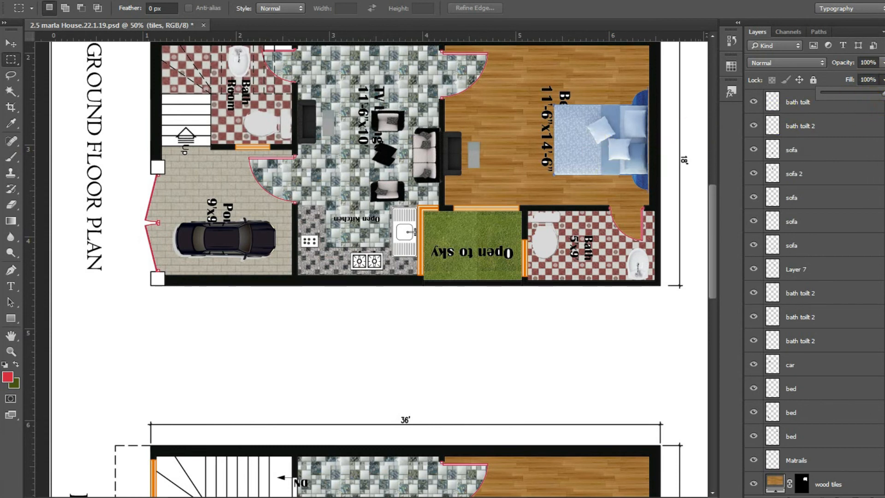
scroll(336, 346, "up", 3)
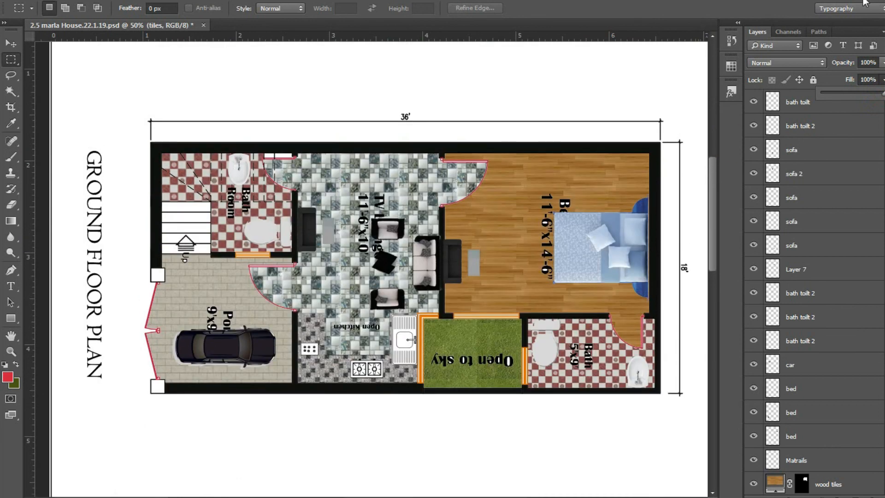